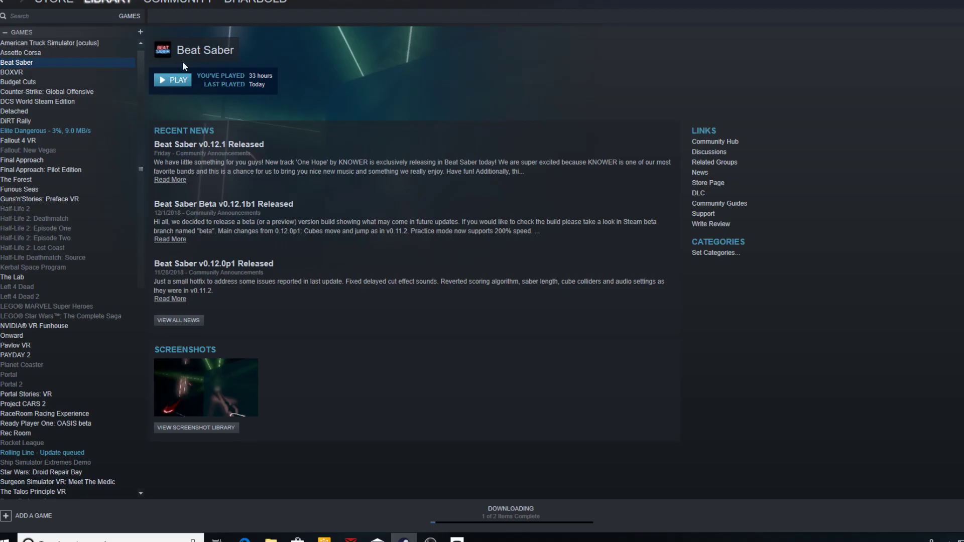
# Open Beat Saber's local install folder from its Steam properties, maximized in Explorer.
pyautogui.rightClick(33, 62)
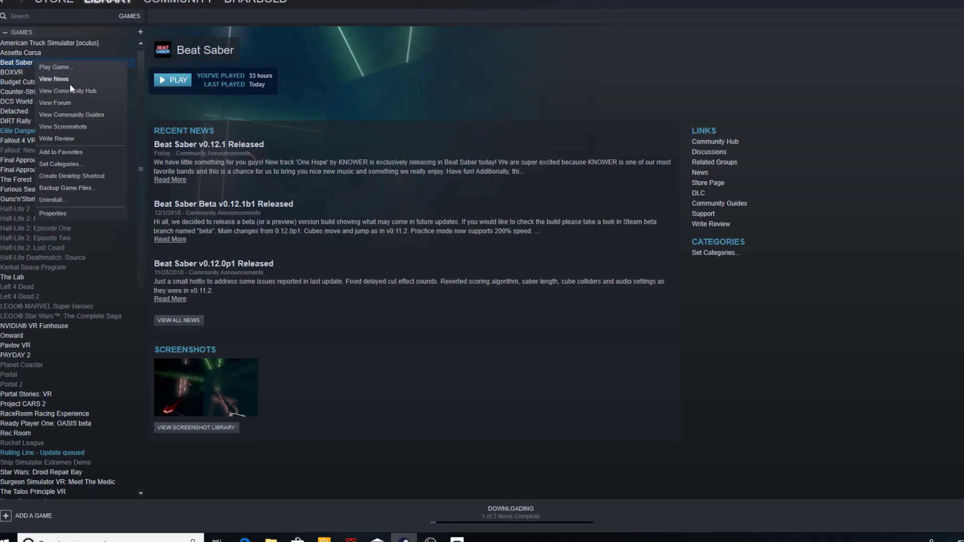
pyautogui.click(70, 213)
pyautogui.click(351, 61)
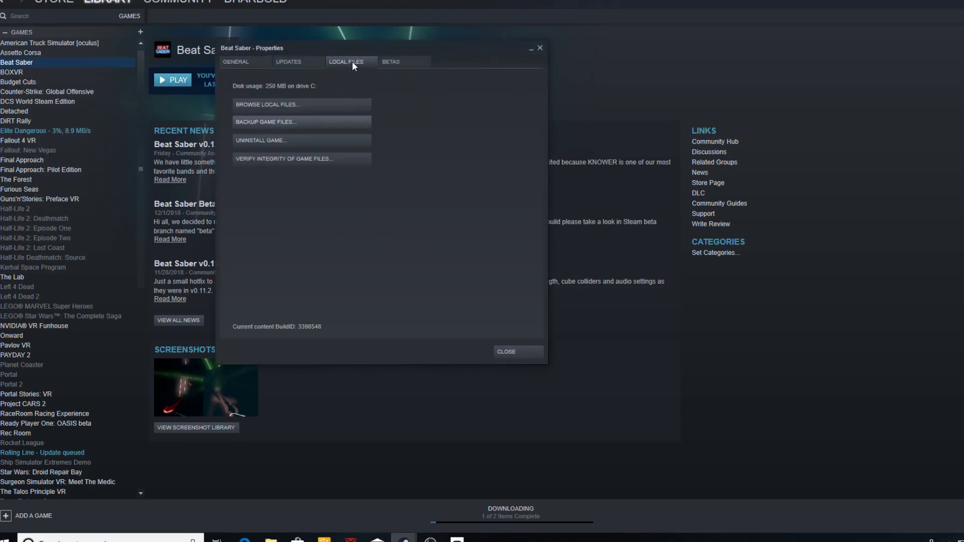
pyautogui.click(279, 106)
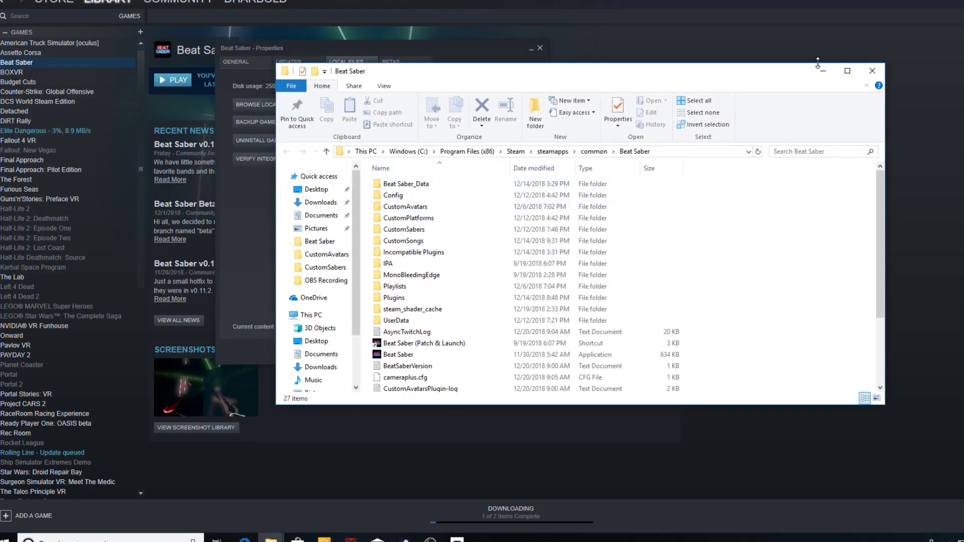
pyautogui.click(847, 71)
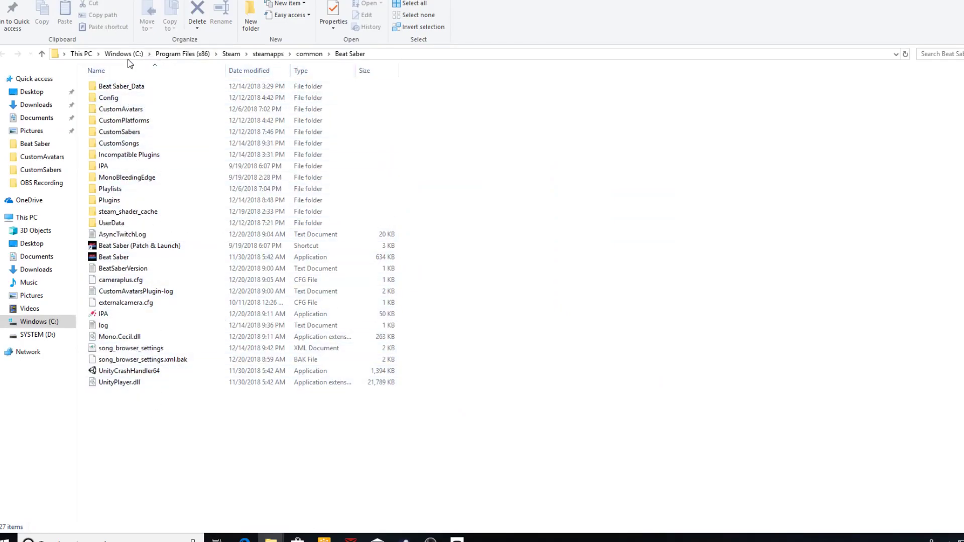
pyautogui.click(126, 123)
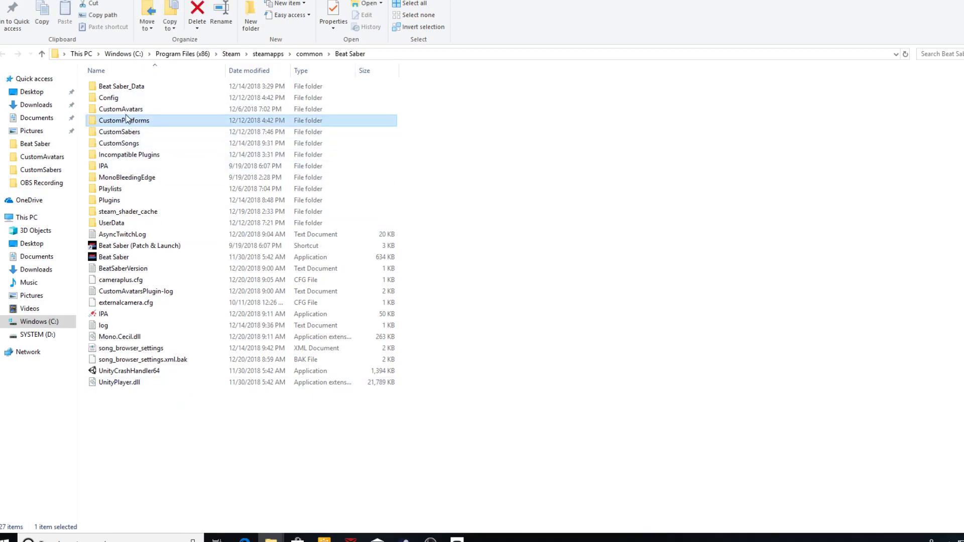
pyautogui.press('Up')
pyautogui.click(125, 132)
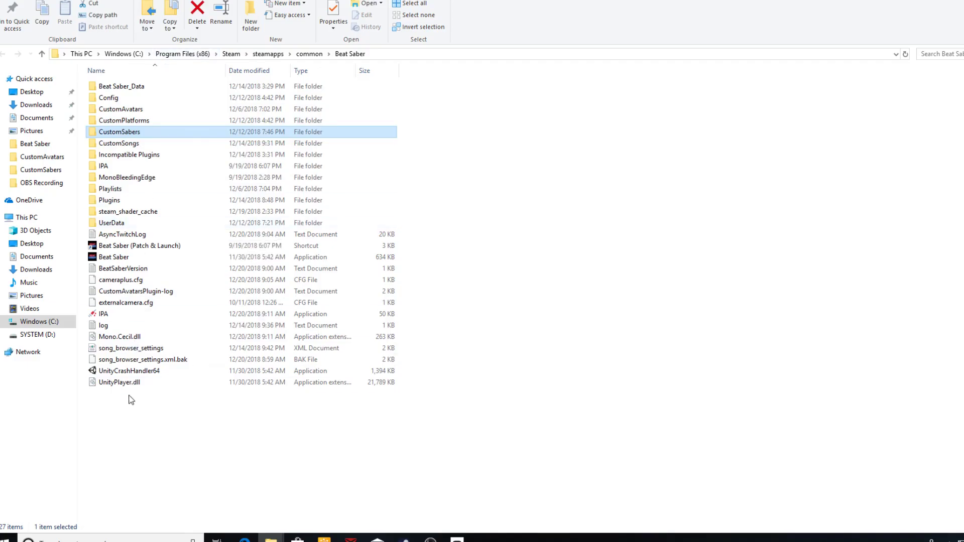
pyautogui.moveTo(125, 414)
pyautogui.mouseDown()
pyautogui.moveTo(102, 181)
pyautogui.moveTo(146, 409)
pyautogui.mouseUp()
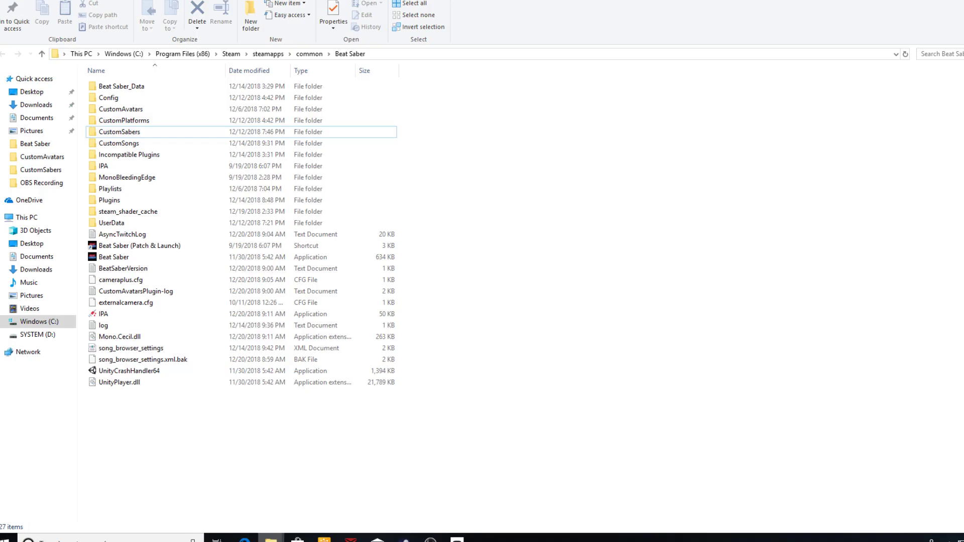
# Launch BeatSaberModManager from the Downloads folder window, accepting the UAC prompt.
pyautogui.click(260, 493)
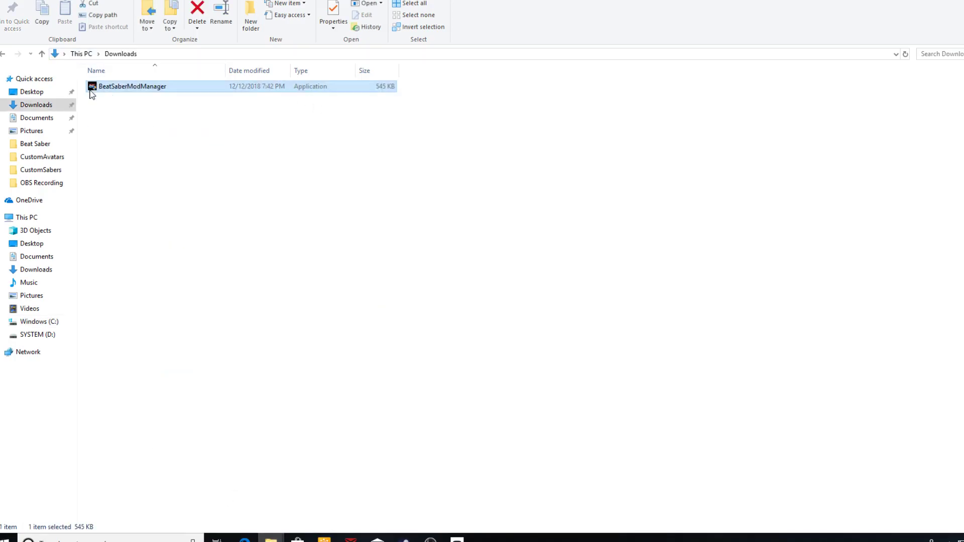
pyautogui.doubleClick(119, 89)
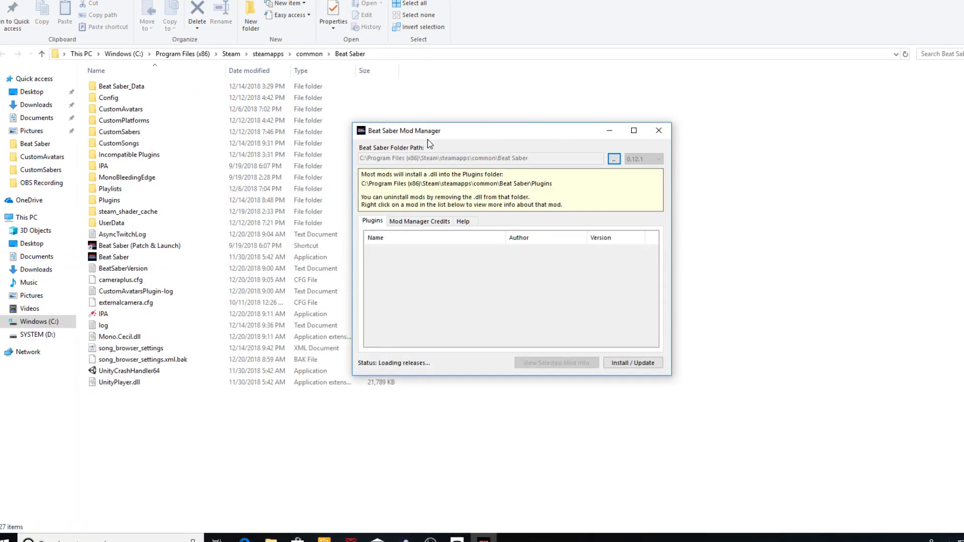
# Move the mod manager aside and tick core mods like BeatSaver Downloader and Custom Colors.
pyautogui.moveTo(441, 132); pyautogui.dragTo(529, 86)
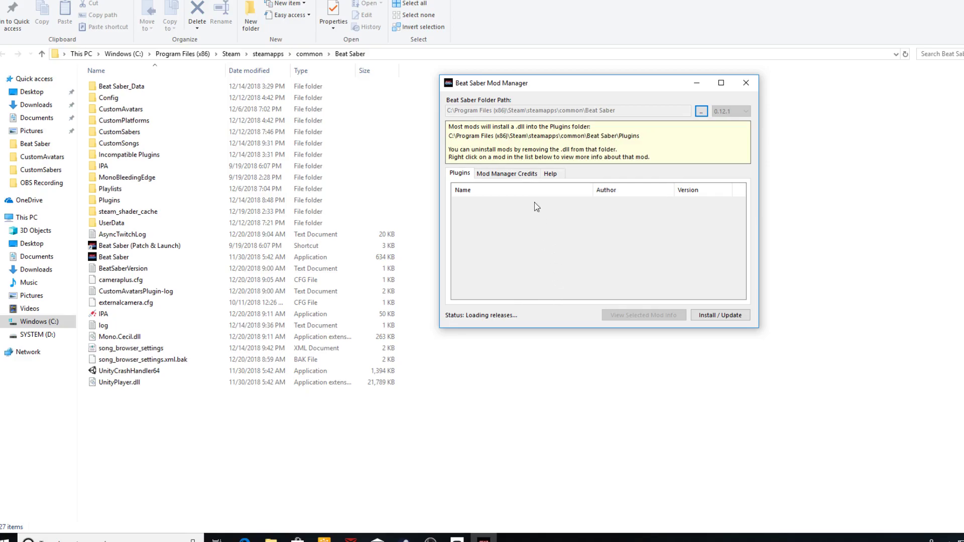
pyautogui.click(458, 213)
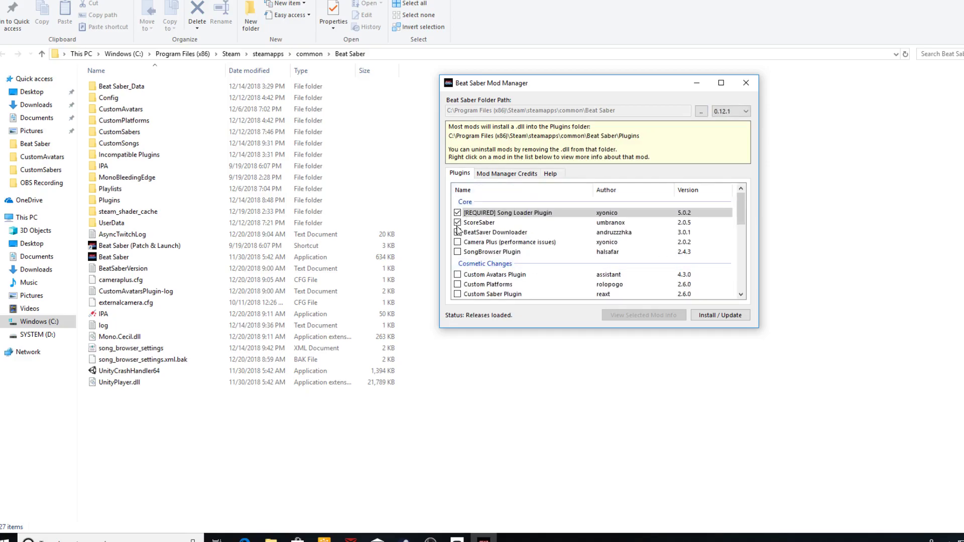
pyautogui.click(457, 231)
pyautogui.click(457, 222)
pyautogui.scroll(-2, 491, 279)
pyautogui.click(458, 249)
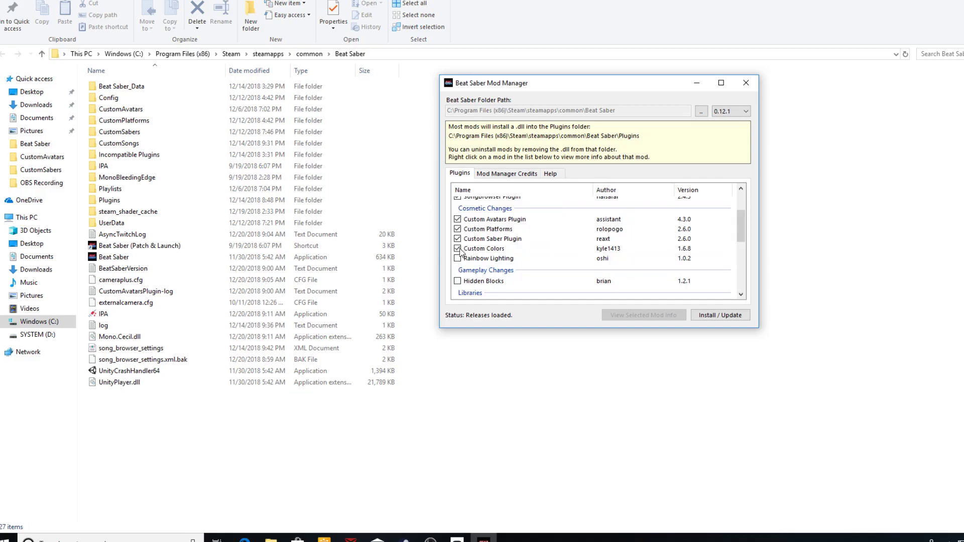
pyautogui.scroll(-2, 527, 249)
pyautogui.scroll(-2, 503, 238)
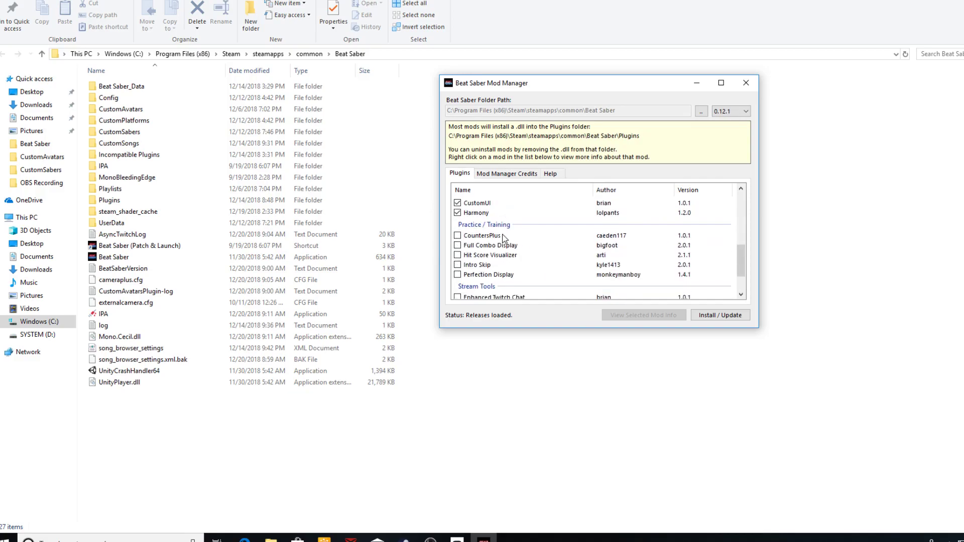
pyautogui.scroll(-2, 509, 260)
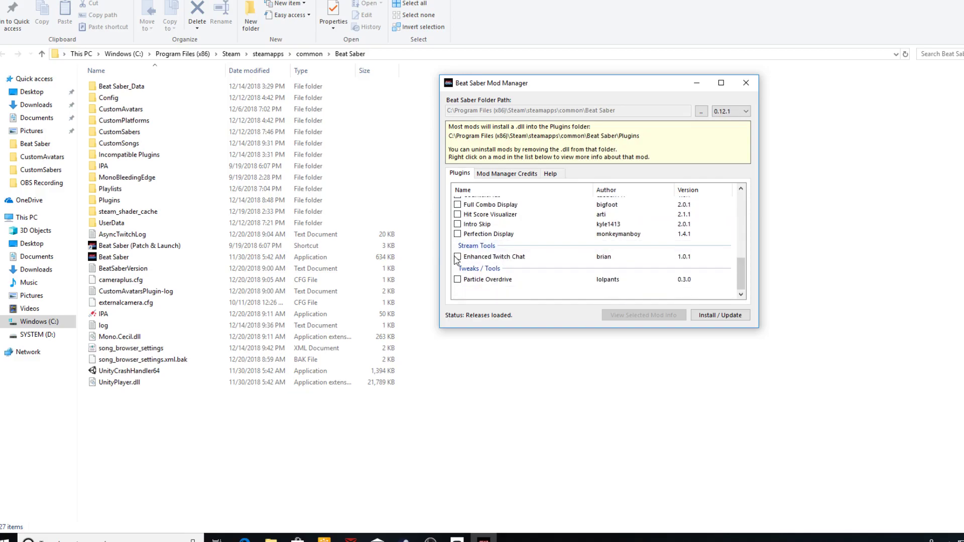
pyautogui.scroll(8, 607, 276)
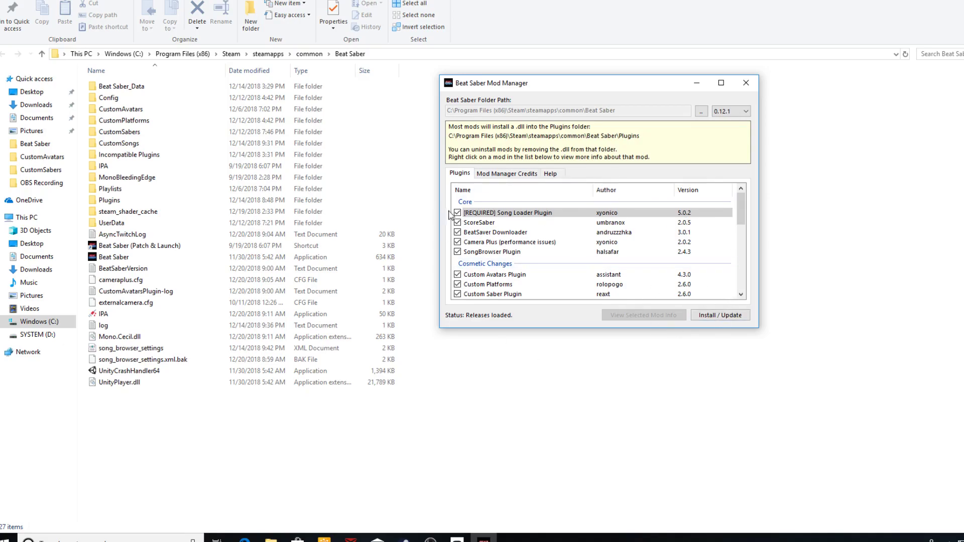
# Untick SongBrowser, the cosmetic mods and Enhanced Twitch Chat, keeping ScoreSaber.
pyautogui.click(463, 223)
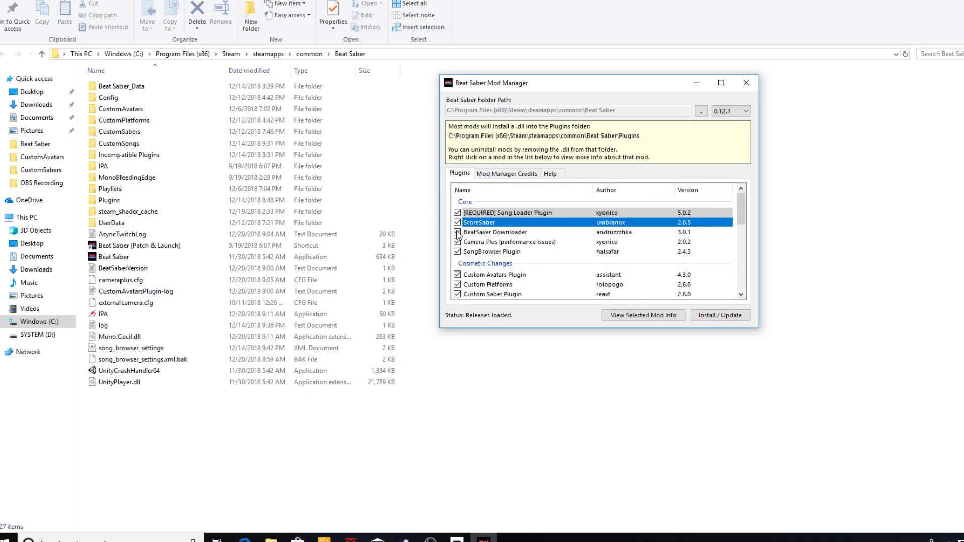
pyautogui.click(457, 252)
pyautogui.scroll(-1, 458, 253)
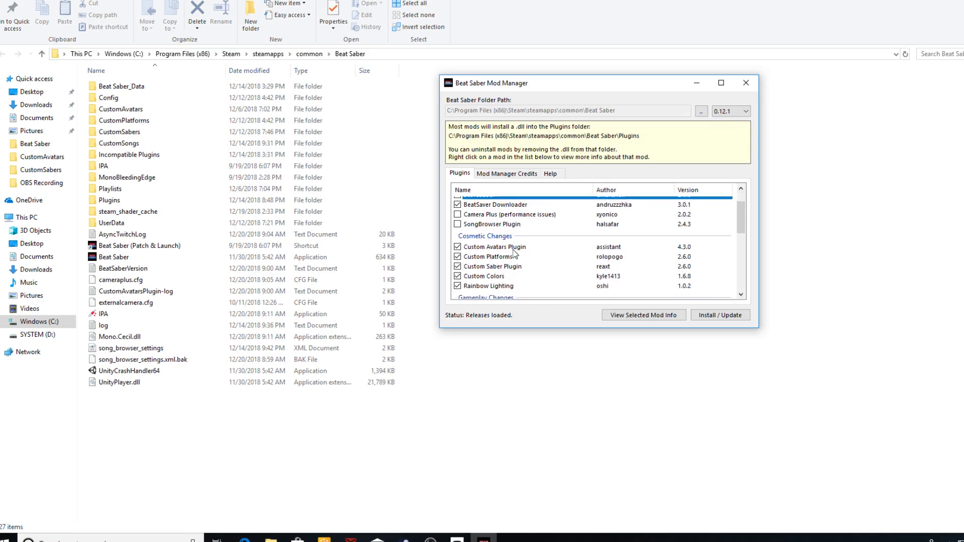
pyautogui.click(457, 248)
pyautogui.scroll(-5, 465, 280)
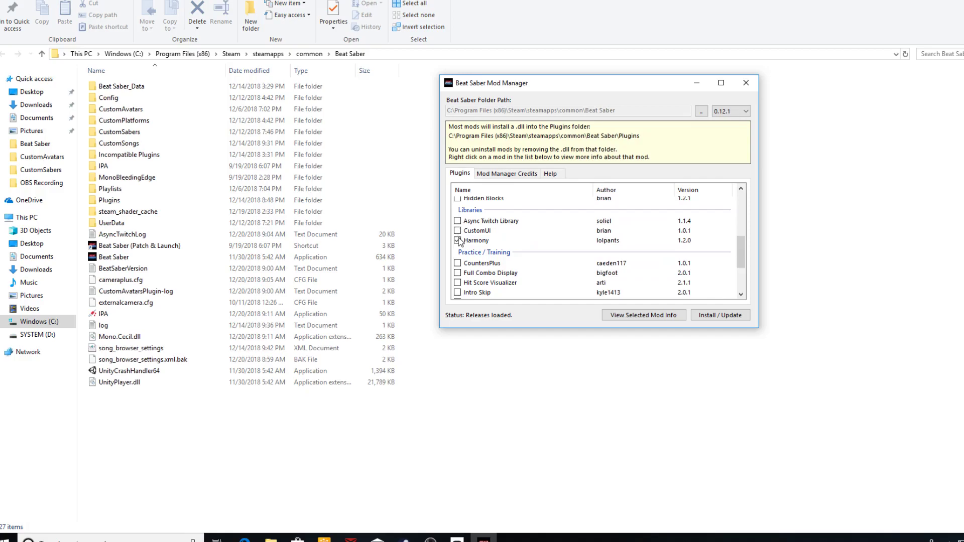
pyautogui.scroll(-2, 461, 245)
pyautogui.scroll(-2, 466, 256)
pyautogui.click(457, 257)
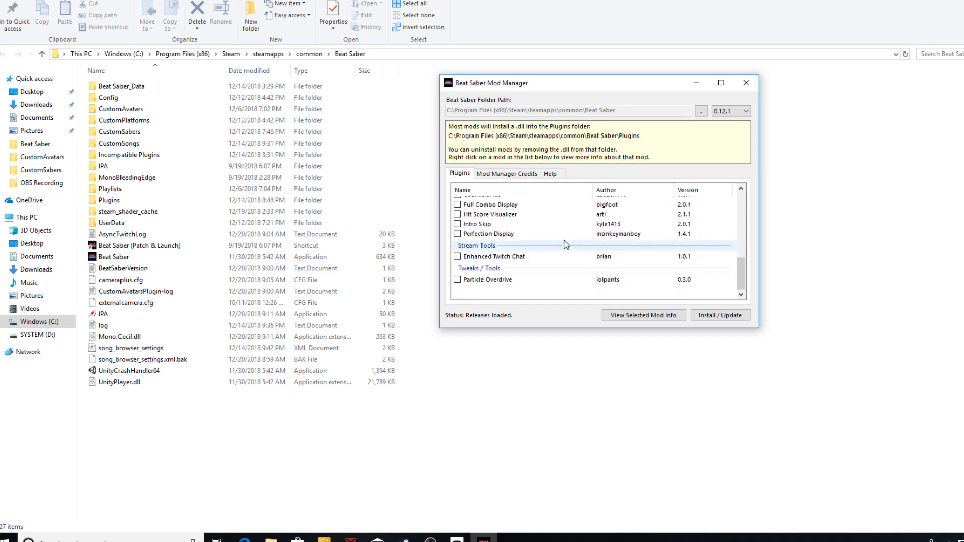
# Install the ticked mods until the status reads 'Install complete!'.
pyautogui.click(728, 316)
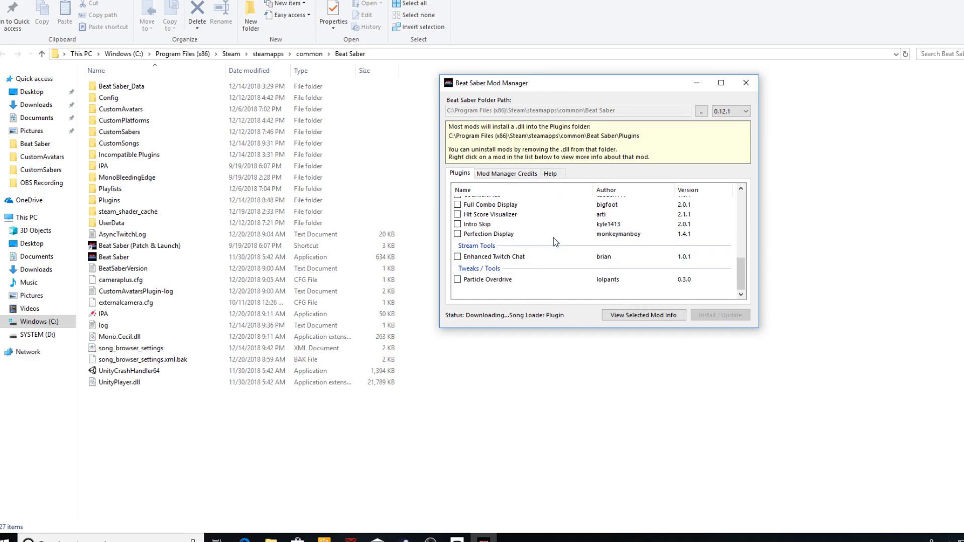
pyautogui.scroll(4, 555, 242)
pyautogui.scroll(2, 561, 239)
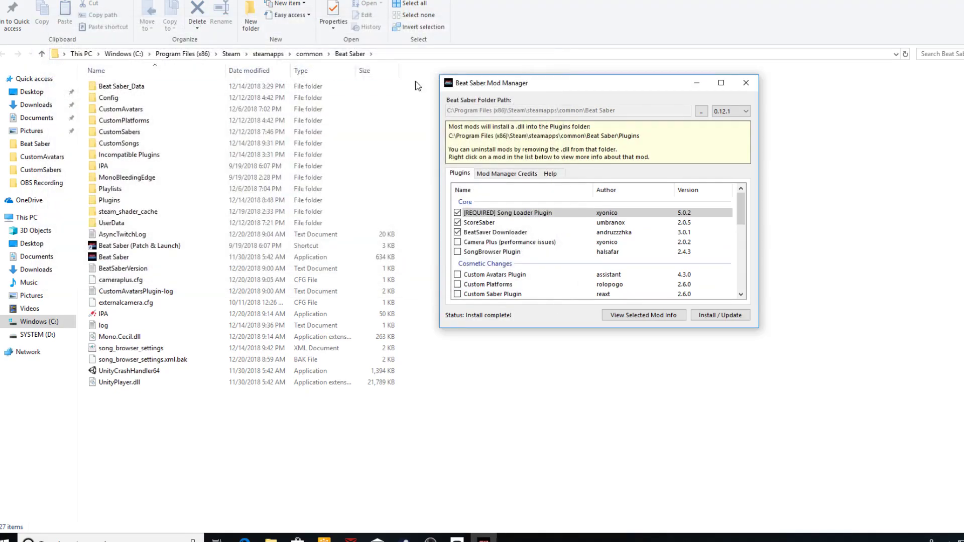
pyautogui.moveTo(211, 413); pyautogui.dragTo(334, 354)
# Select and clear files like Mono.Cecil.dll, then return to Steam's Beat Saber page.
pyautogui.click(405, 410)
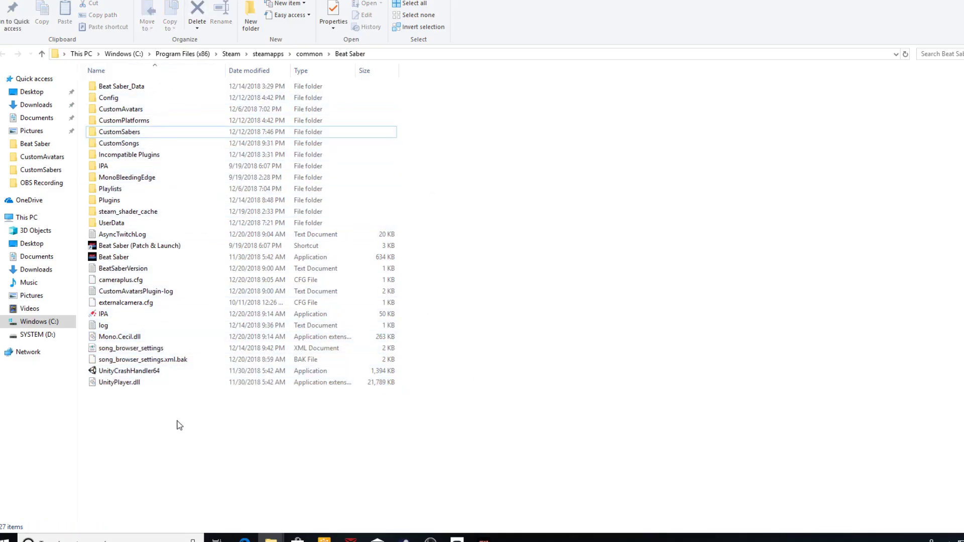
pyautogui.moveTo(295, 442); pyautogui.dragTo(467, 345)
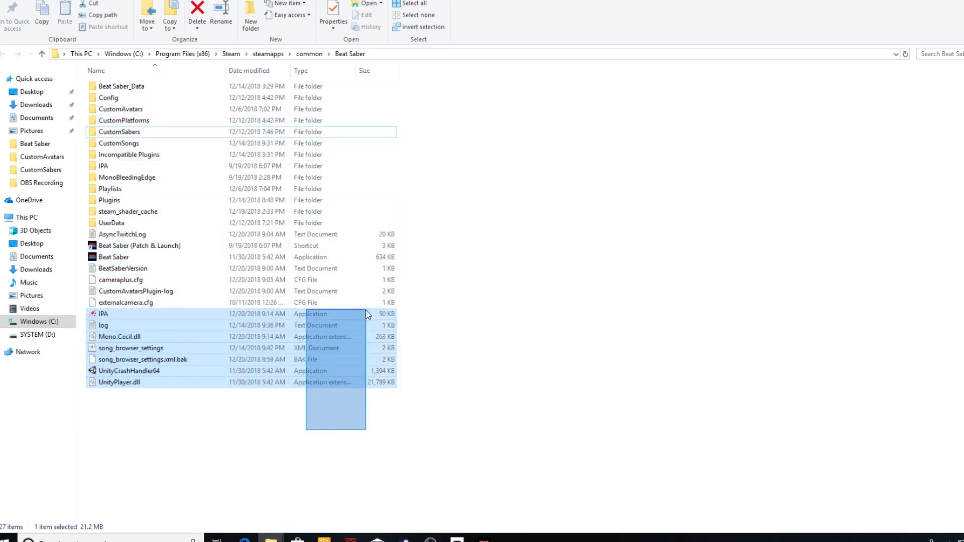
pyautogui.click(468, 344)
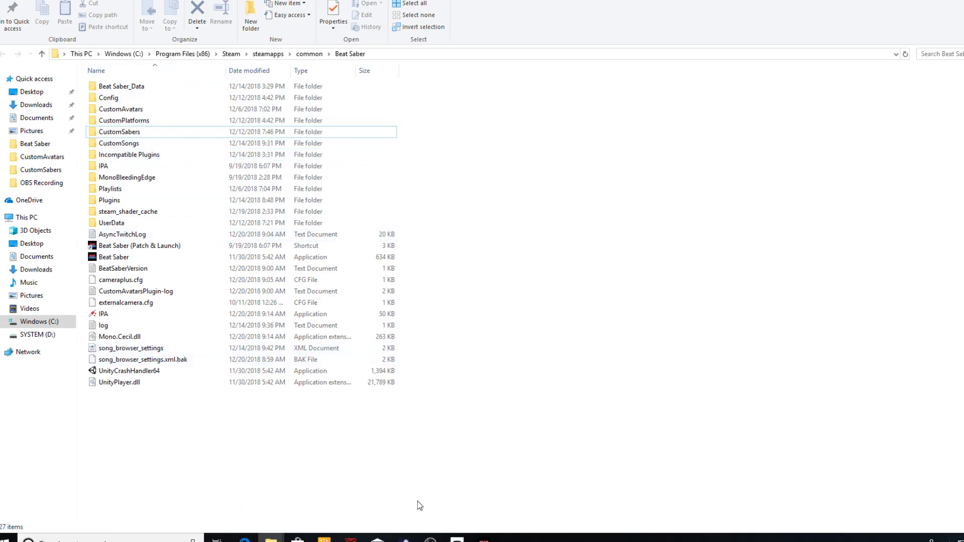
pyautogui.moveTo(405, 541)
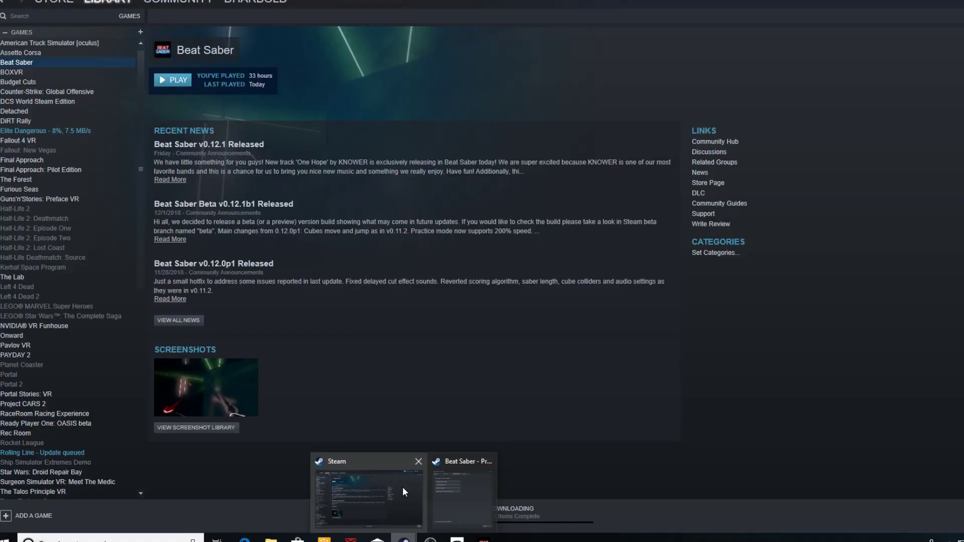
pyautogui.click(402, 487)
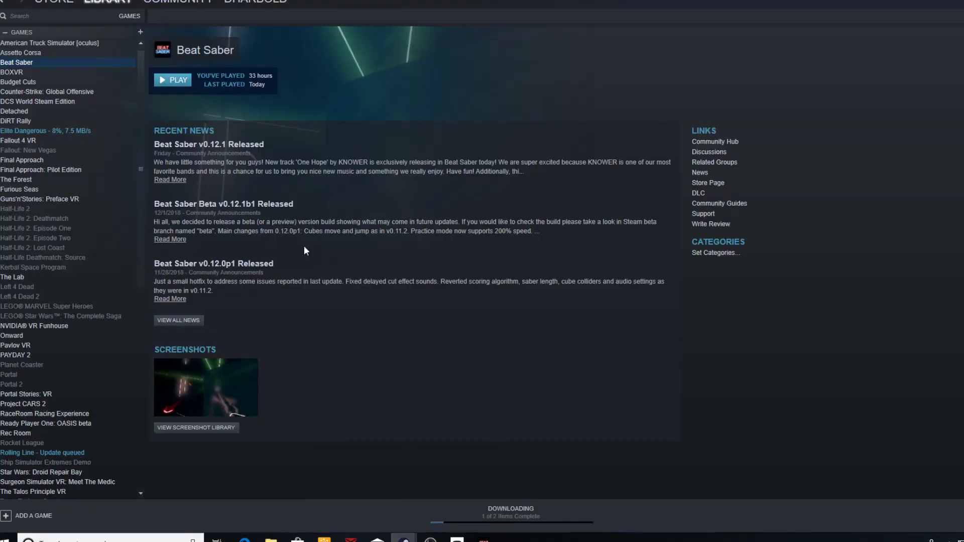
# Uninstall Beat Saber from the library and confirm deleting its game files.
pyautogui.rightClick(14, 58)
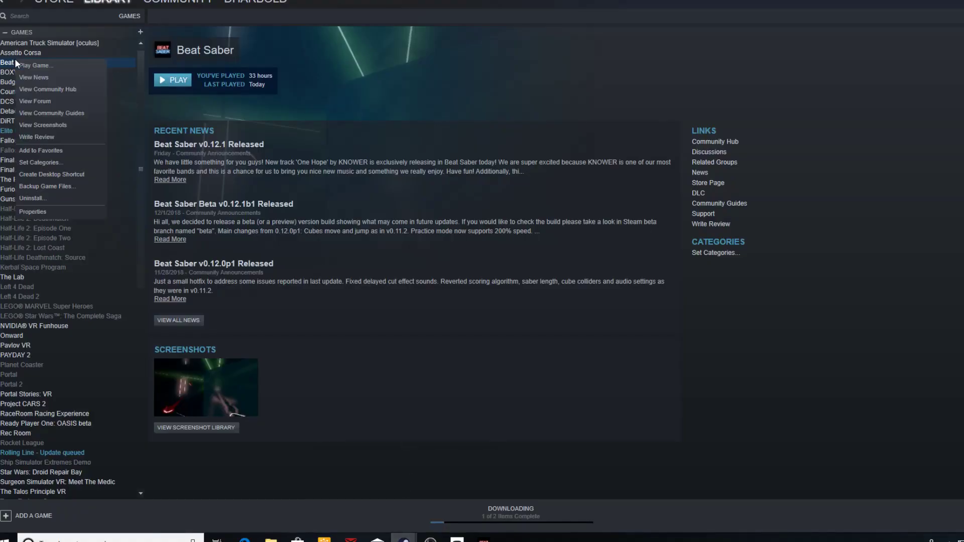
pyautogui.click(54, 193)
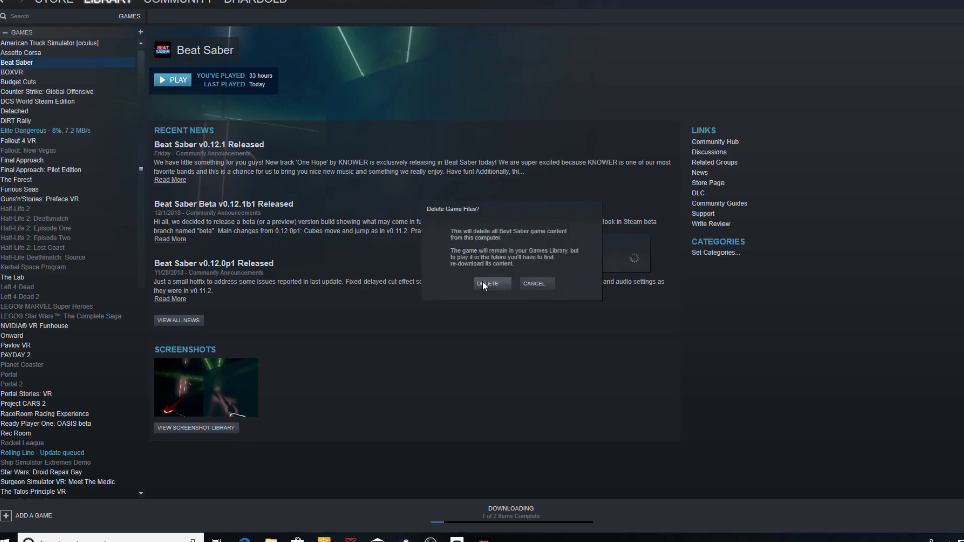
pyautogui.click(482, 281)
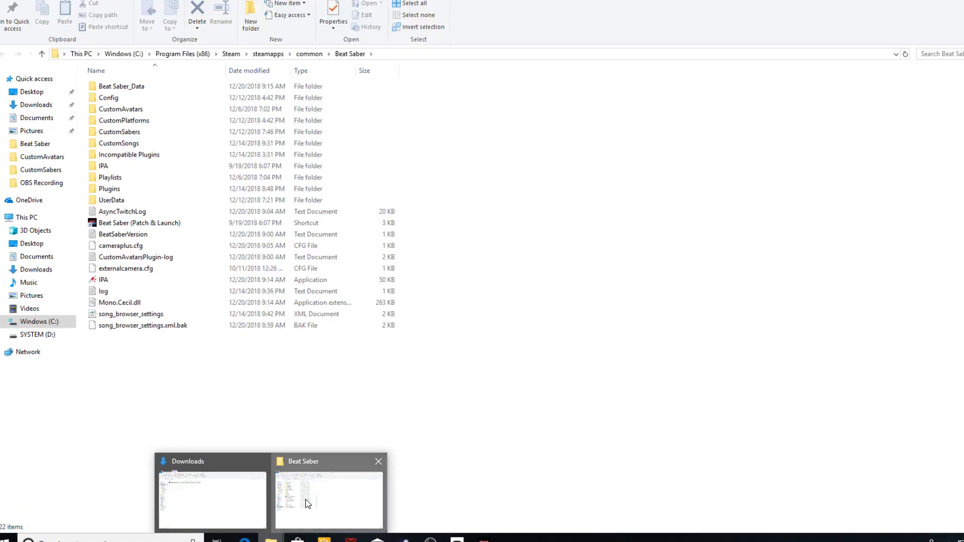
# Close the old folder window and reopen Beat Saber's folder maximized, showing 22 leftovers.
pyautogui.moveTo(270, 539)
pyautogui.click(309, 501)
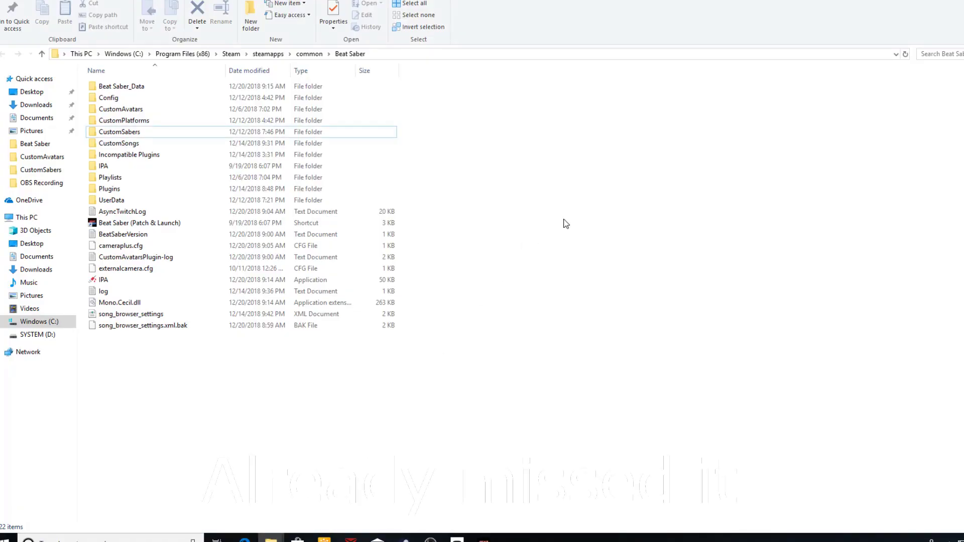
pyautogui.moveTo(490, 3); pyautogui.dragTo(490, 67)
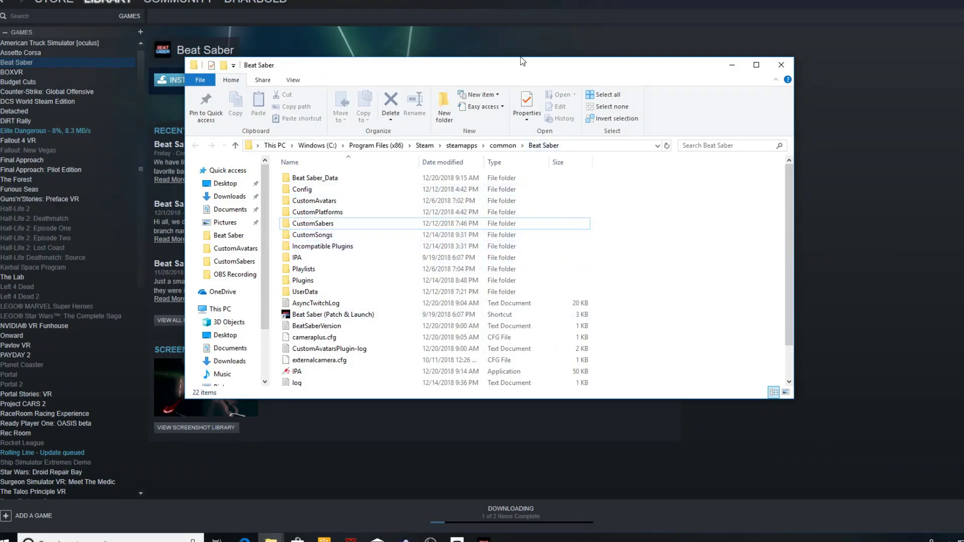
pyautogui.moveTo(554, 61); pyautogui.dragTo(577, 88)
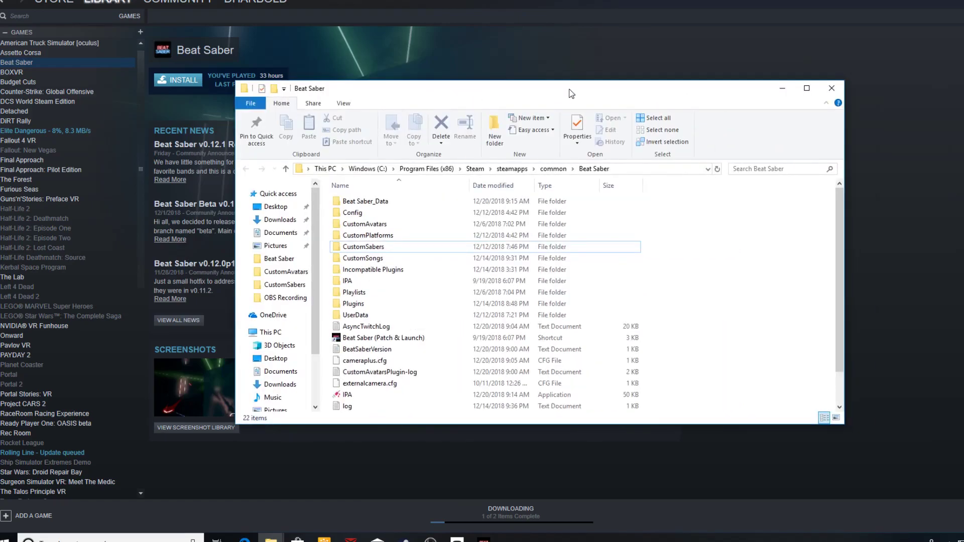
pyautogui.moveTo(232, 112); pyautogui.dragTo(386, 113)
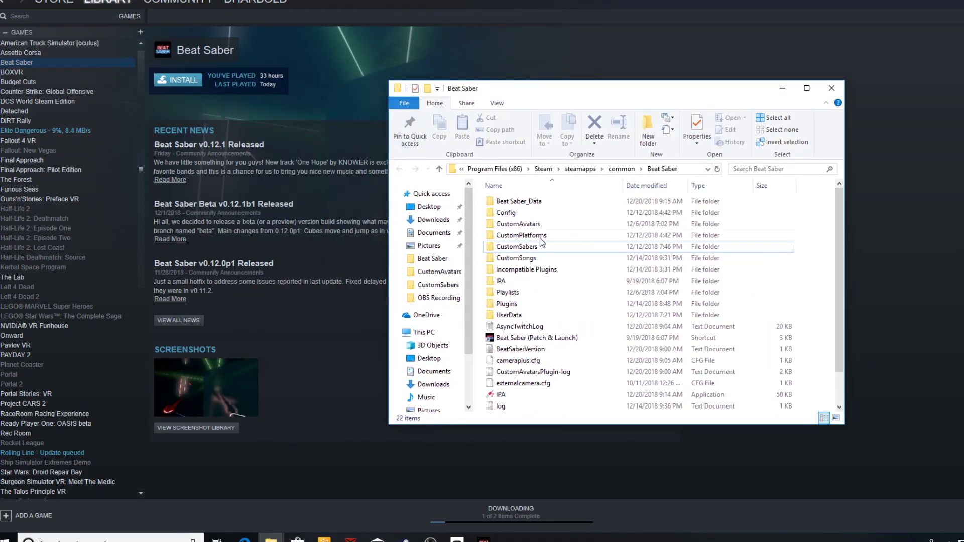
pyautogui.scroll(-2, 577, 338)
pyautogui.scroll(1, 578, 339)
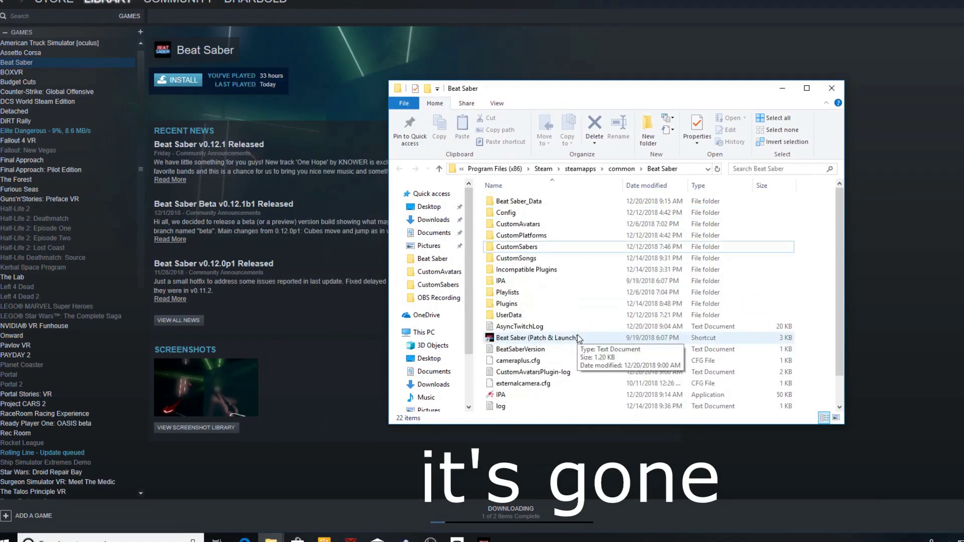
pyautogui.click(832, 88)
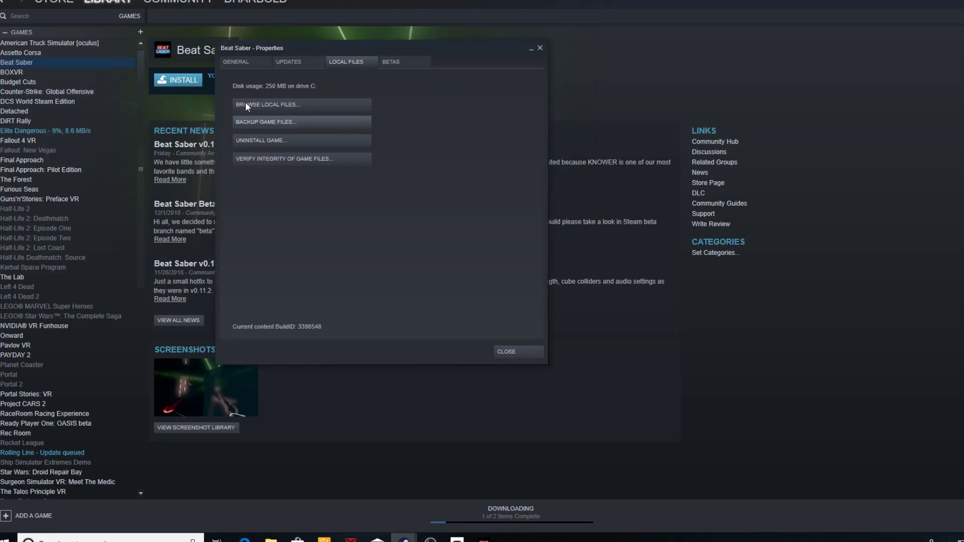
pyautogui.click(271, 104)
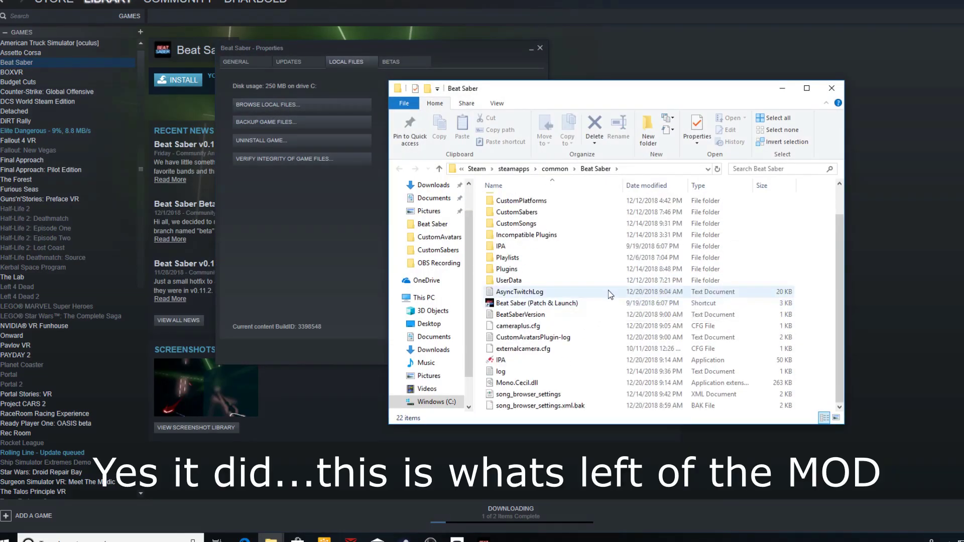
pyautogui.scroll(1, 625, 237)
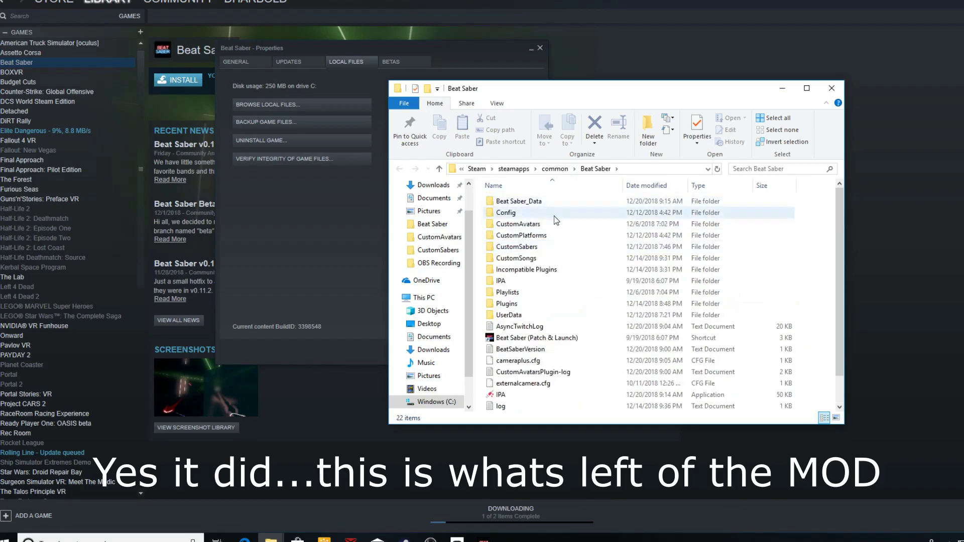
pyautogui.scroll(-1, 566, 211)
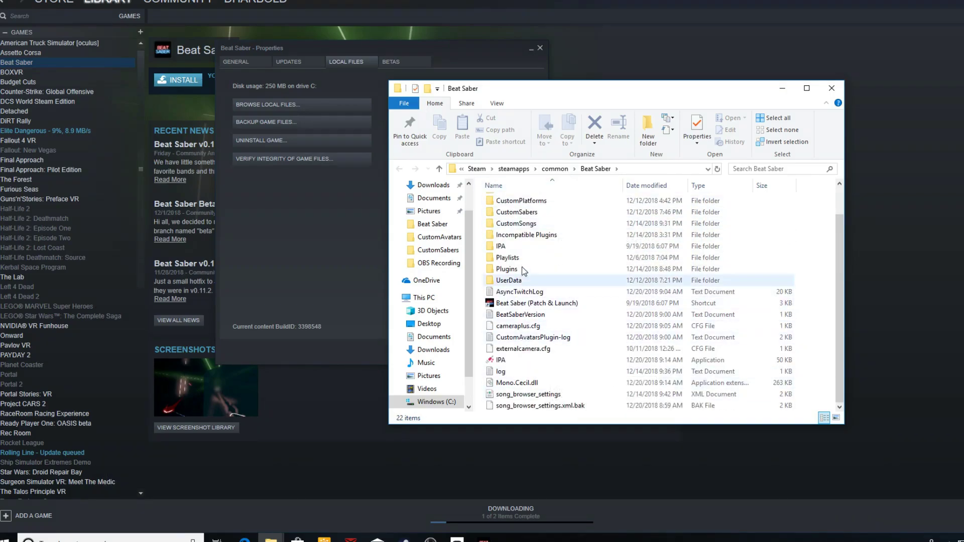
pyautogui.click(805, 90)
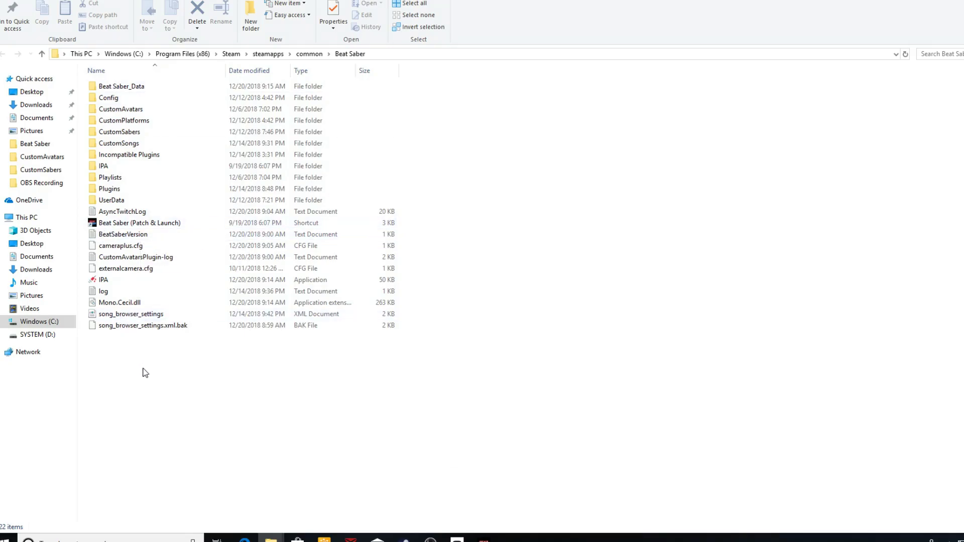
# Box-select all 22 leftover items in the Beat Saber folder and delete them.
pyautogui.moveTo(139, 375); pyautogui.dragTo(90, 86)
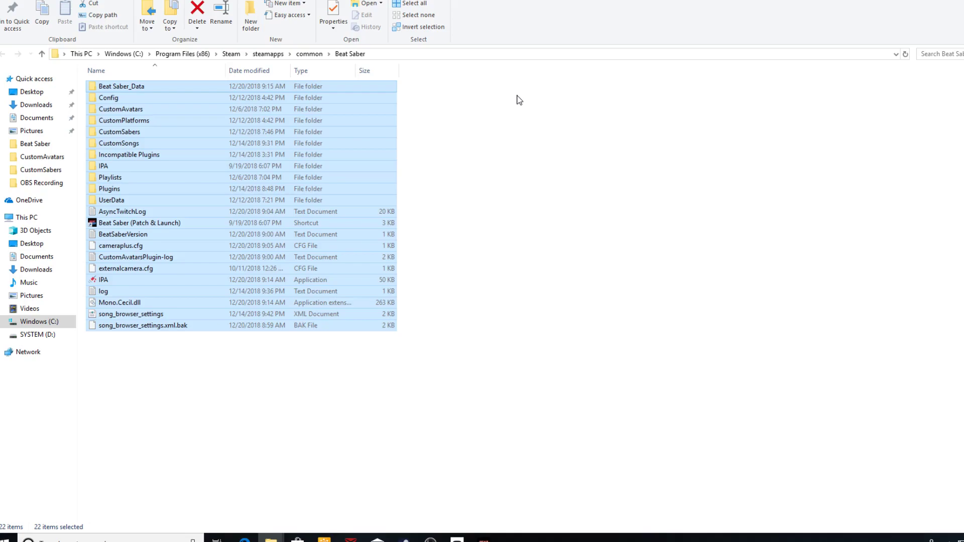
pyautogui.press('Delete')
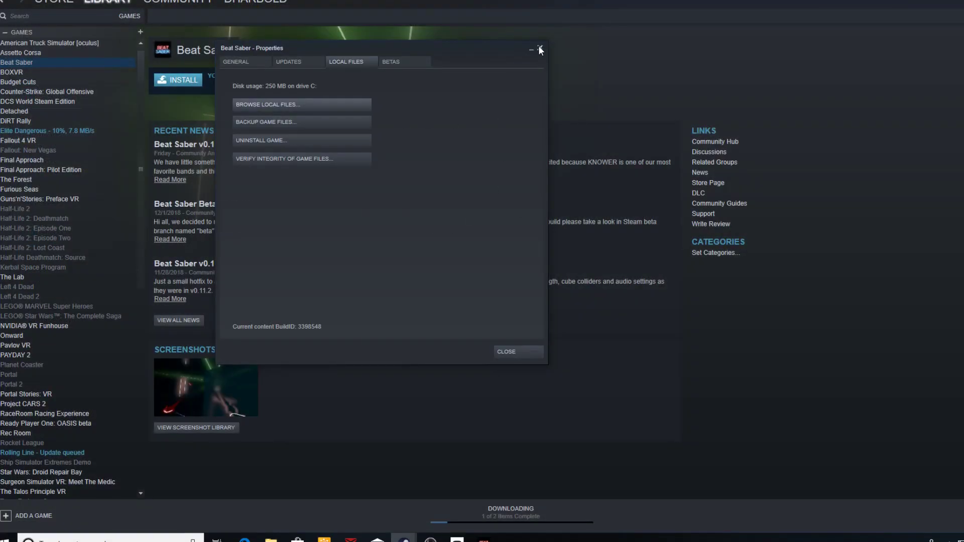
# Close Properties and run Beat Saber's install wizard through to Finish.
pyautogui.click(540, 50)
pyautogui.click(163, 78)
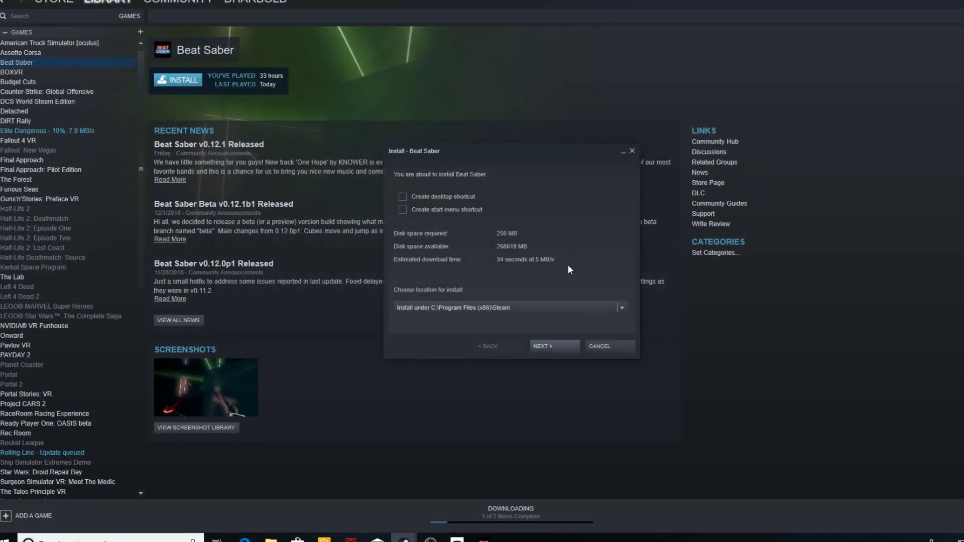
pyautogui.click(546, 346)
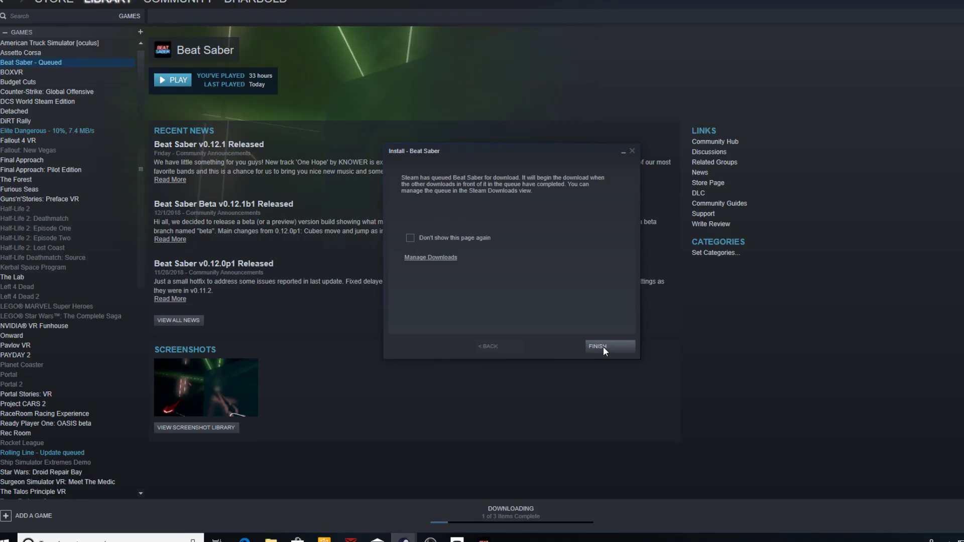
pyautogui.click(602, 346)
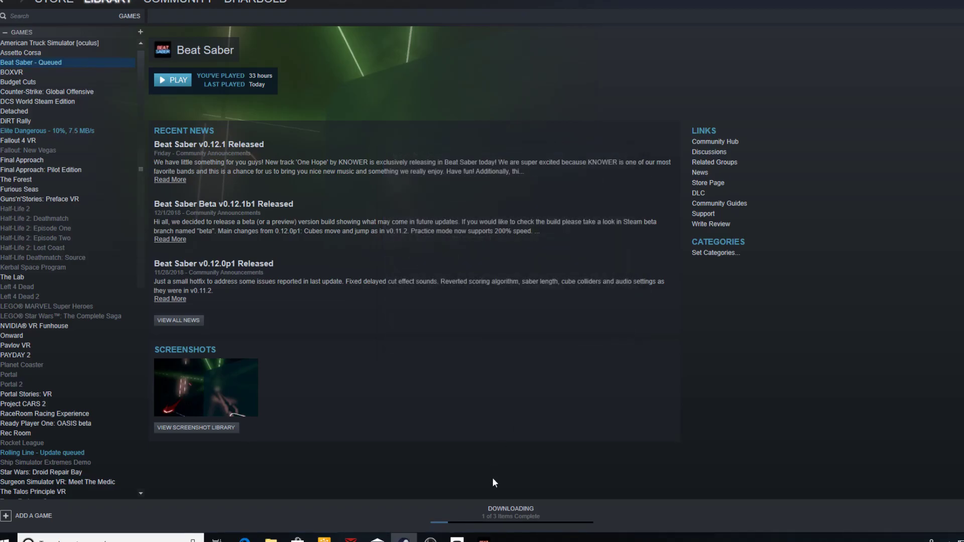
# Move Beat Saber to the top of Downloads, then return to the games library.
pyautogui.click(513, 507)
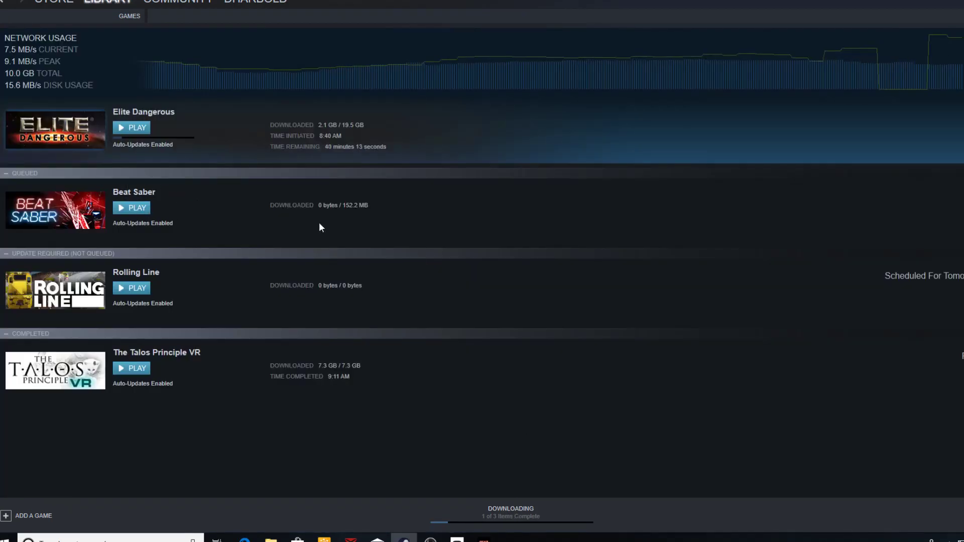
pyautogui.click(956, 220)
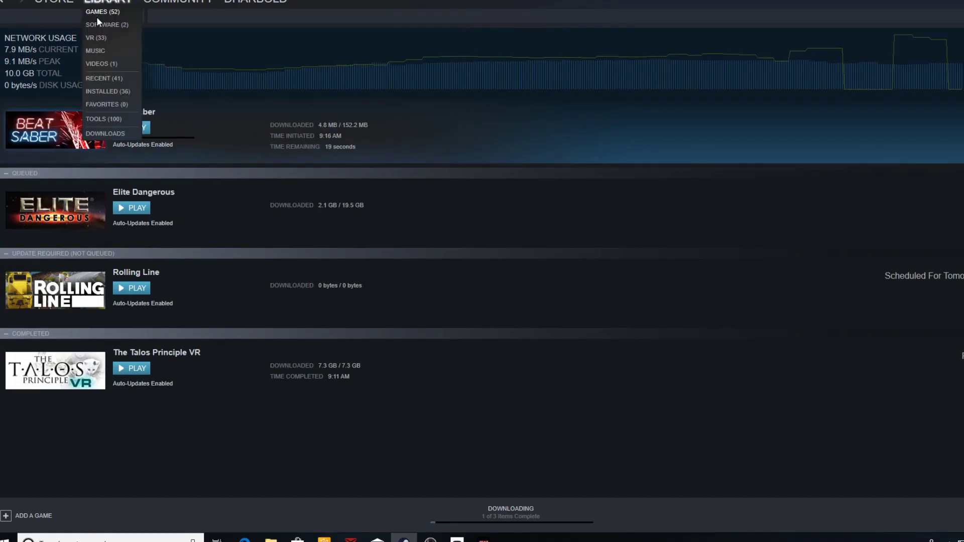
pyautogui.moveTo(108, 2)
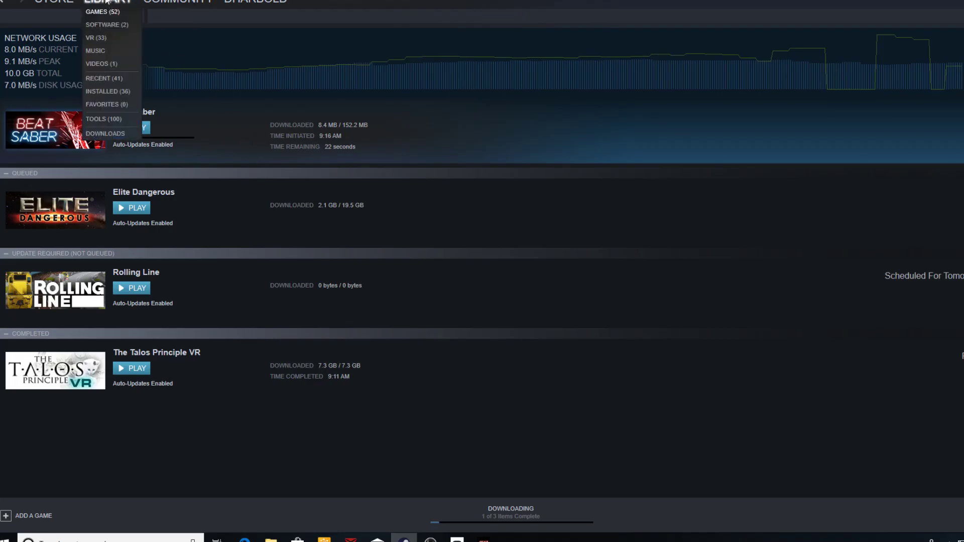
pyautogui.click(98, 13)
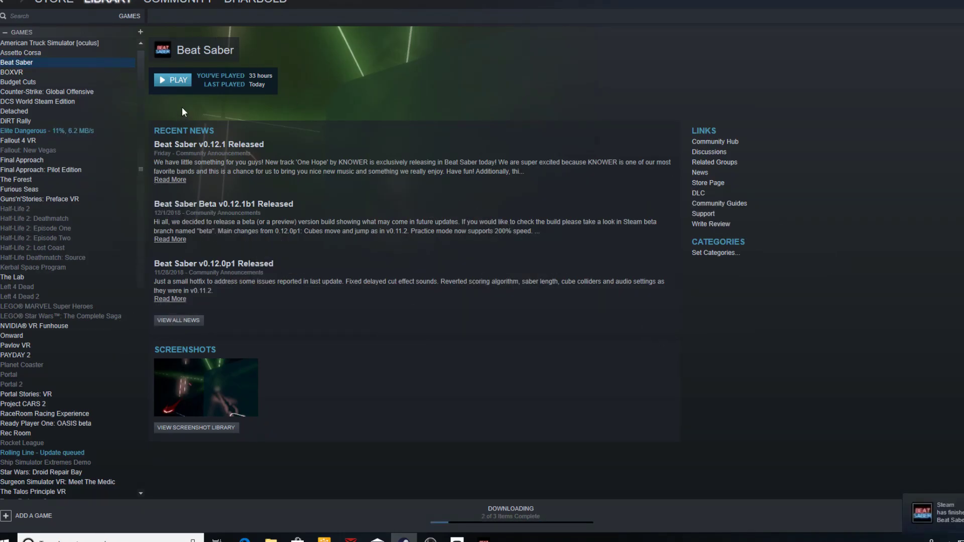
# Launch Beat Saber, reopen Solo Free Play, and choose Expert for One Hope.
pyautogui.click(178, 80)
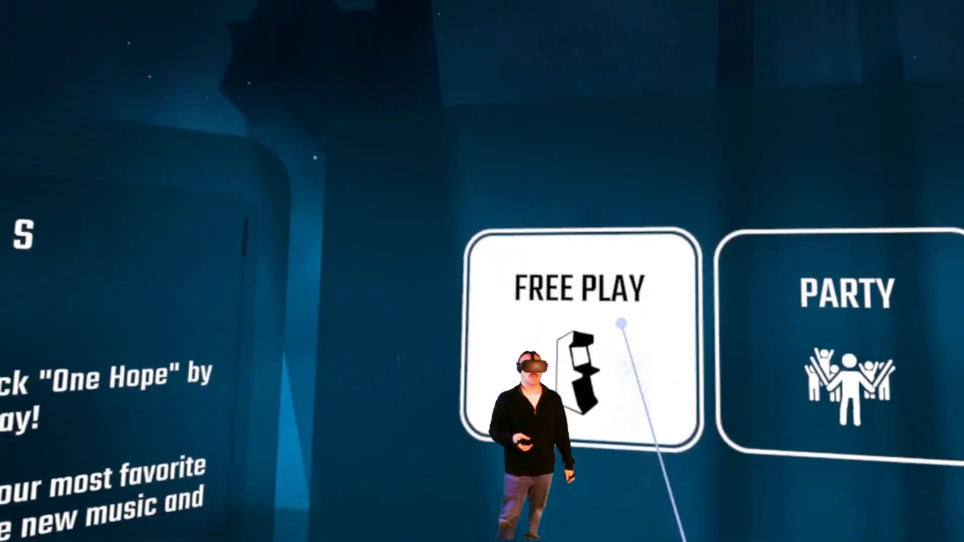
pyautogui.click(620, 323)
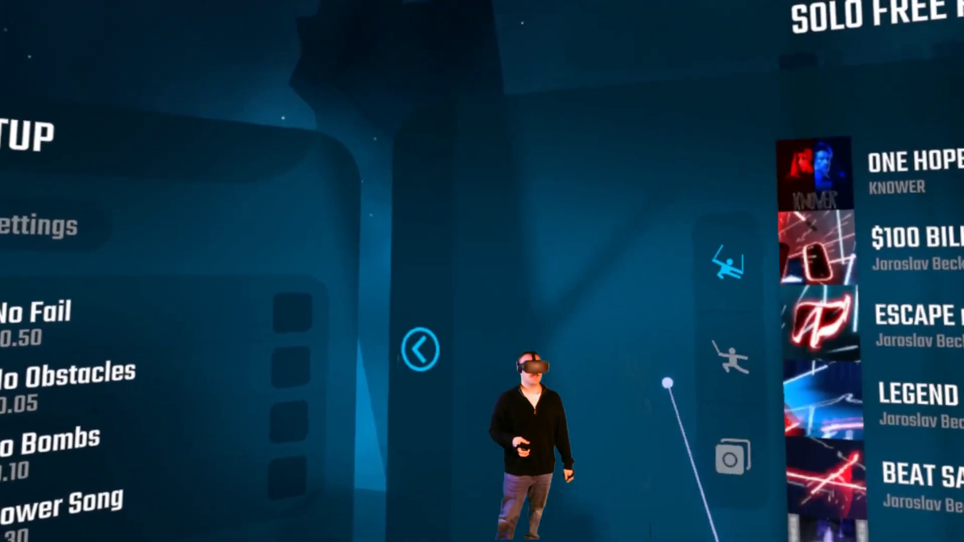
pyautogui.scroll(-2, 656, 330)
pyautogui.scroll(-2, 657, 330)
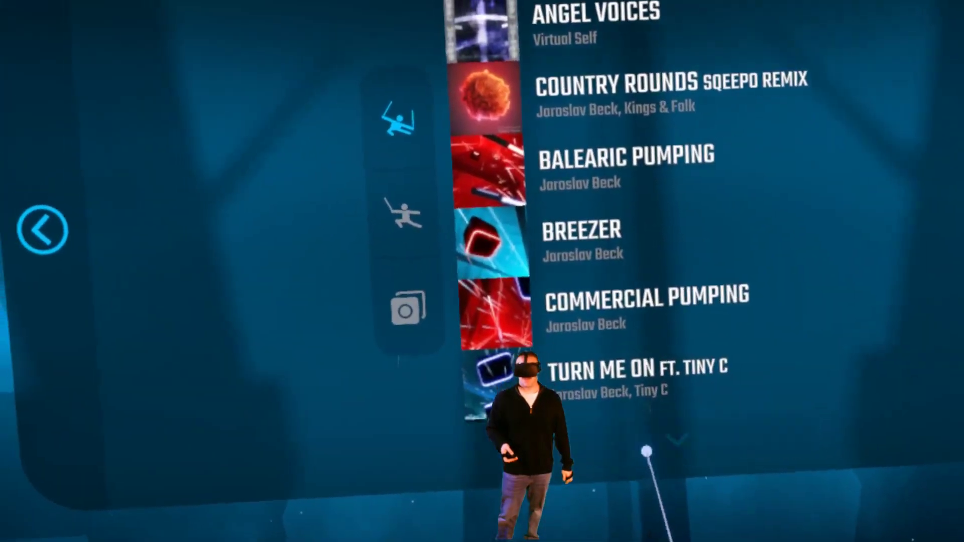
pyautogui.scroll(-1, 656, 330)
pyautogui.click(603, 131)
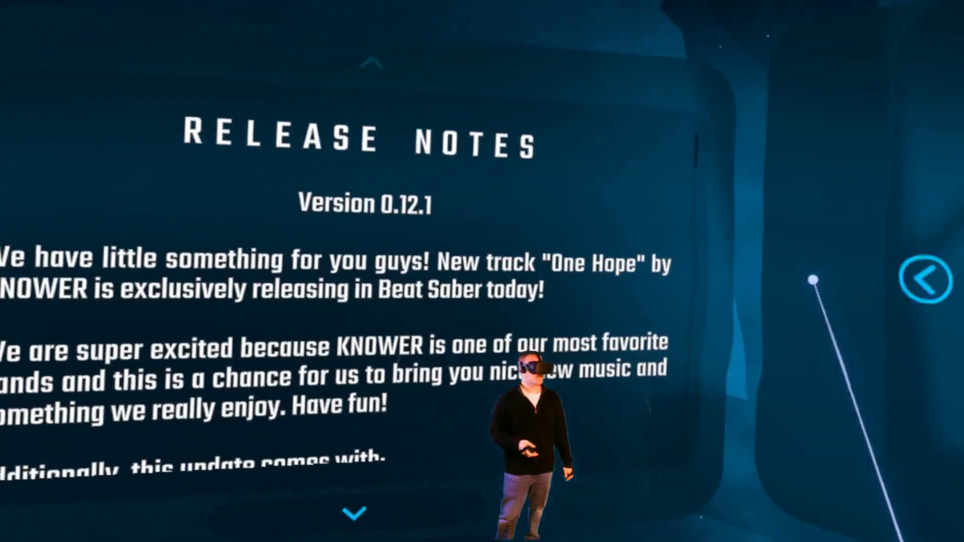
pyautogui.click(867, 226)
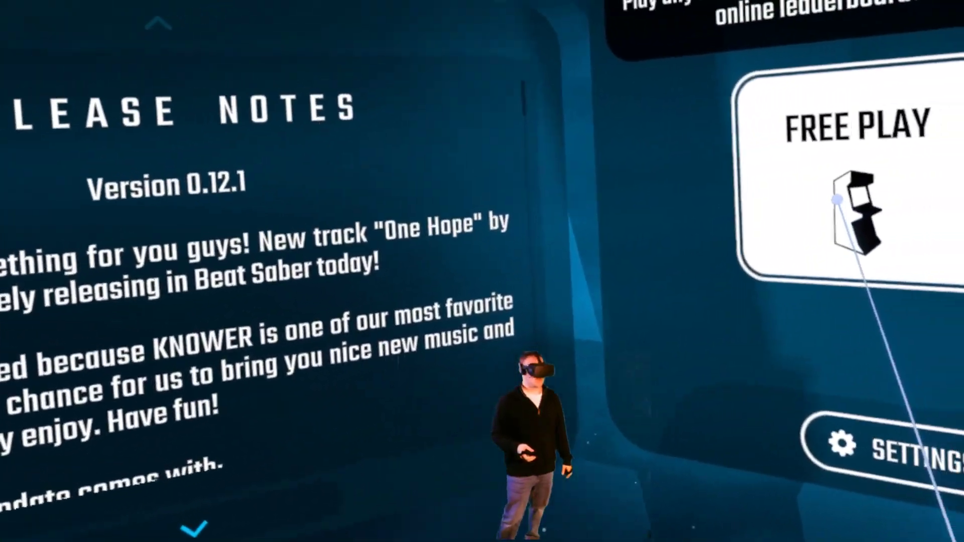
pyautogui.click(866, 251)
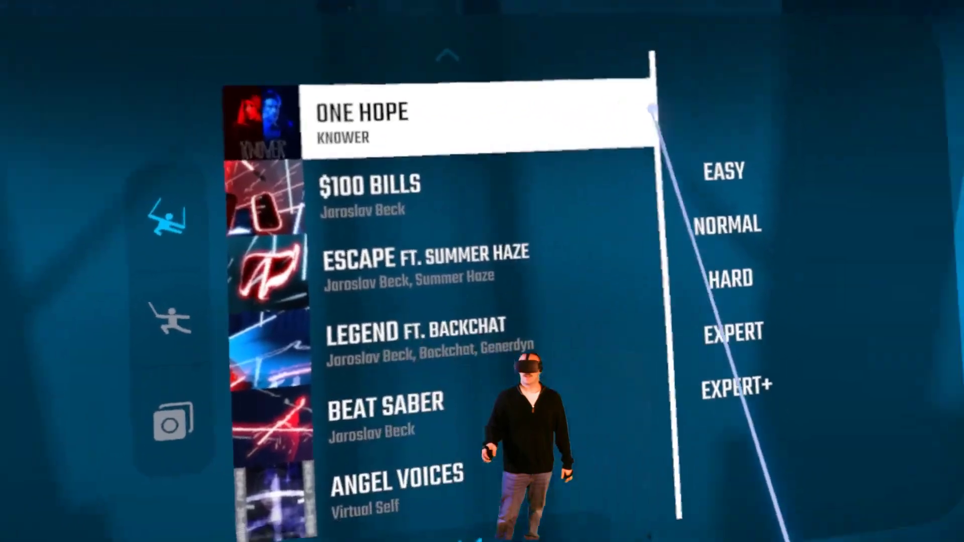
pyautogui.click(641, 254)
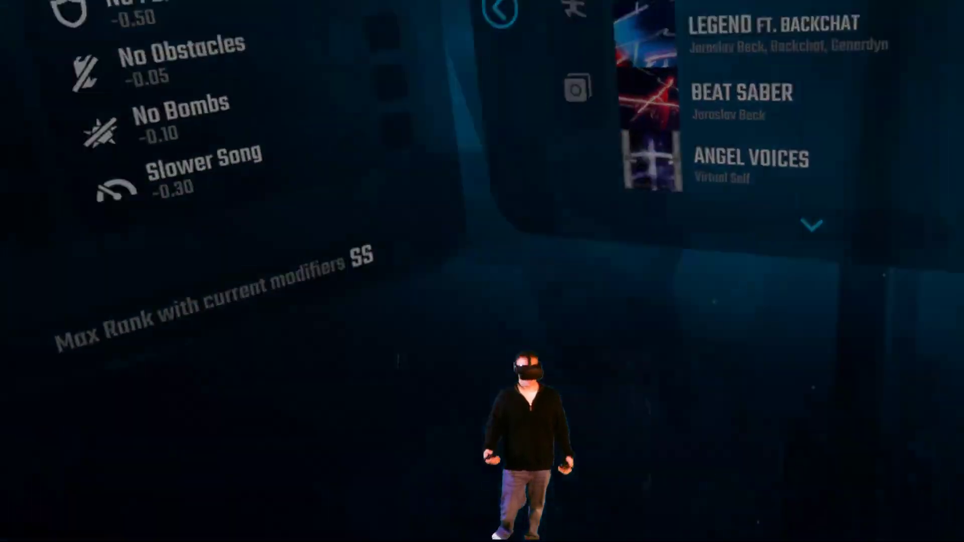